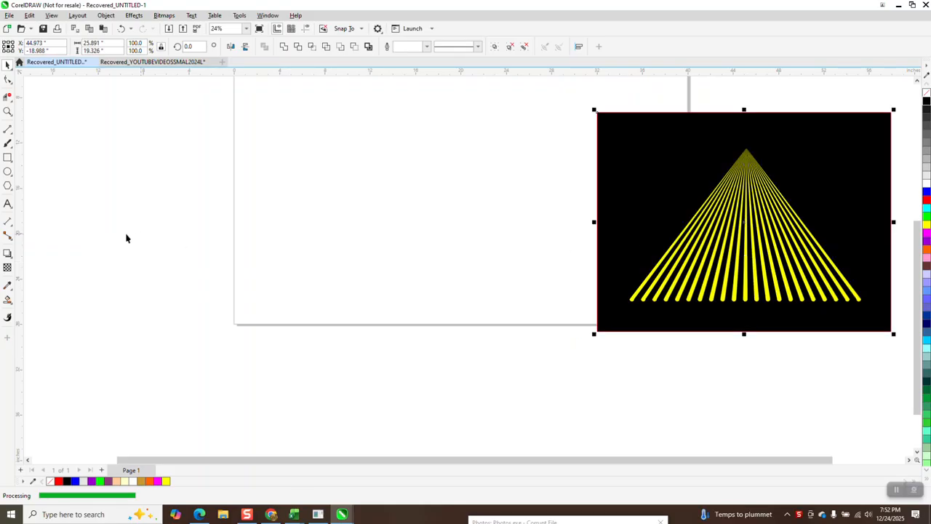
Draw a straight vertical line about 9.4 inches long in the empty area beside the black reference artwork
left_click(8, 112)
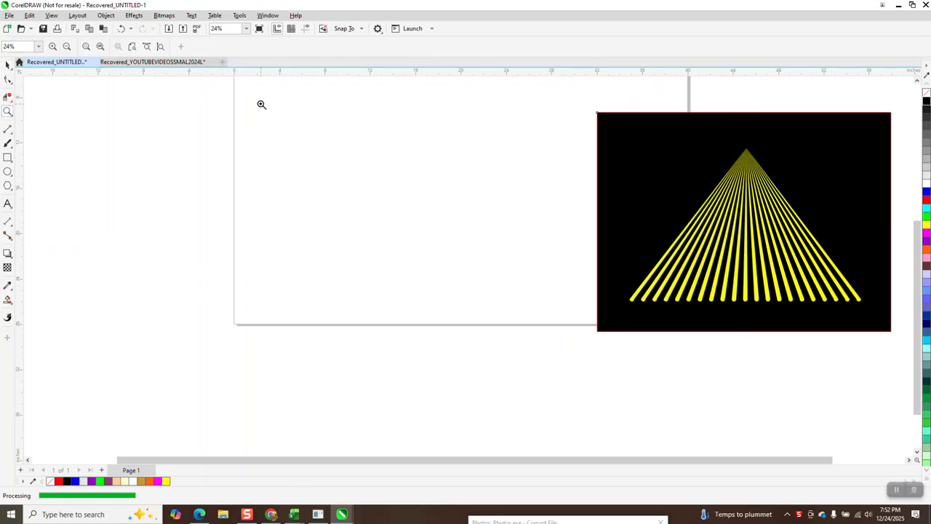
left_click_drag(587, 298, 587, 298)
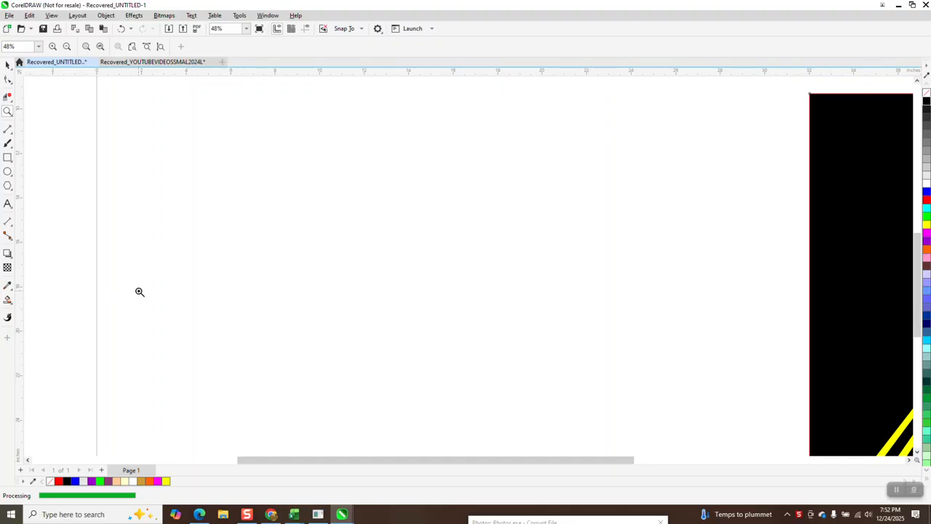
left_click(11, 135)
left_click(46, 141)
left_click_drag(362, 149, 381, 356)
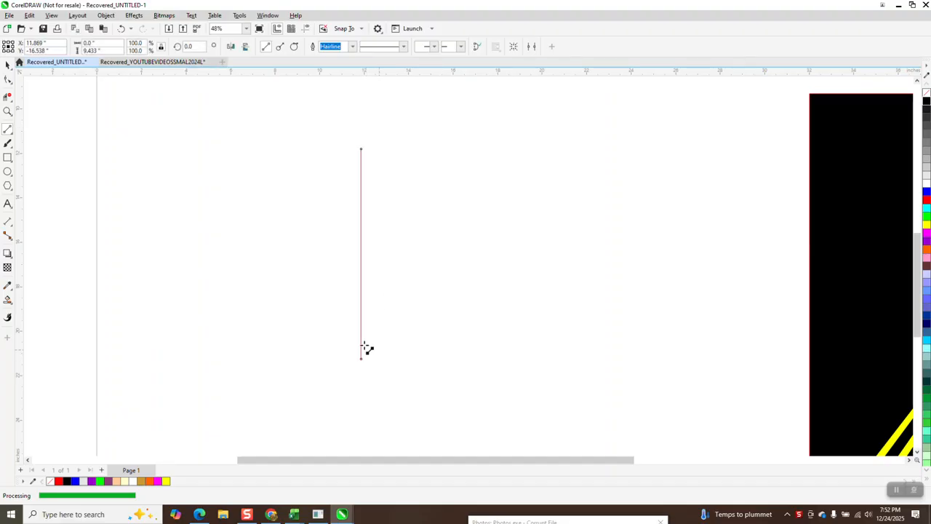
Taper the line with the Variable Outline tool, widening its upper end to about 0.54 inch and keeping the lower end pointed
left_click(8, 318)
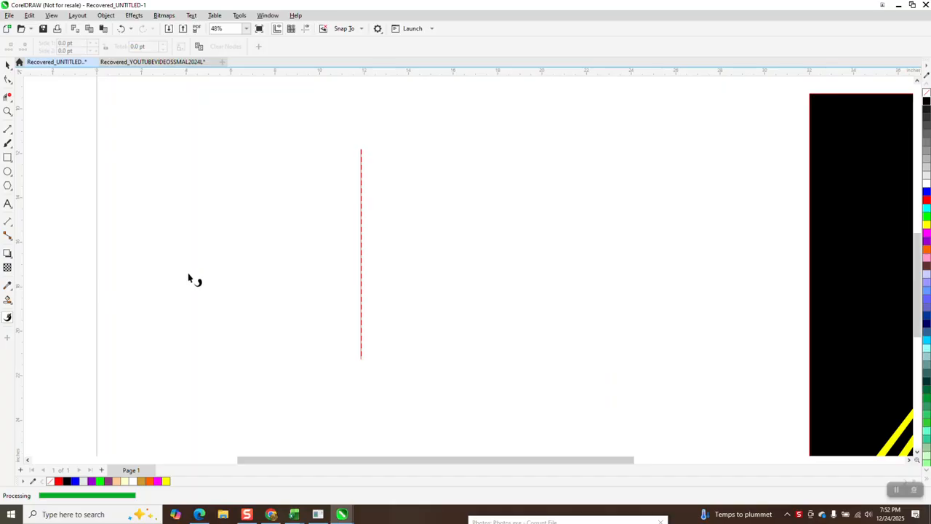
left_click(363, 151)
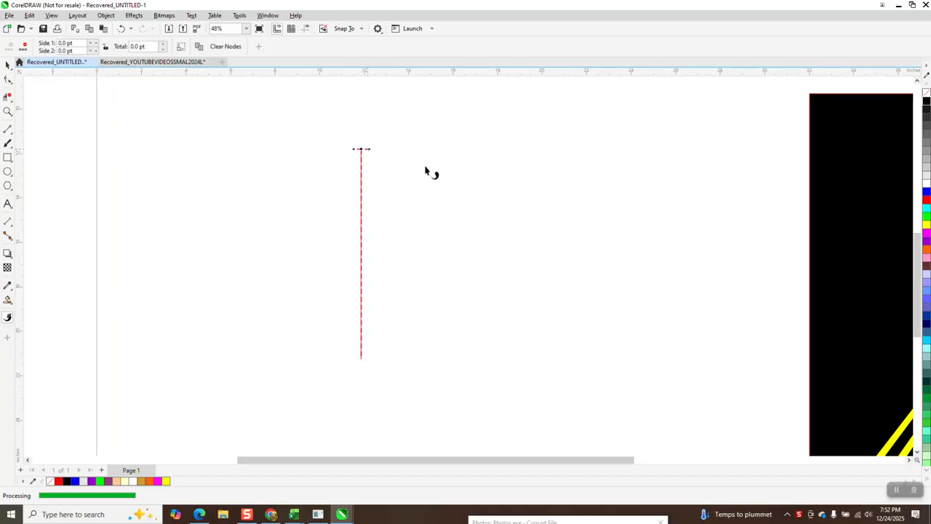
left_click_drag(370, 150, 376, 150)
left_click(8, 64)
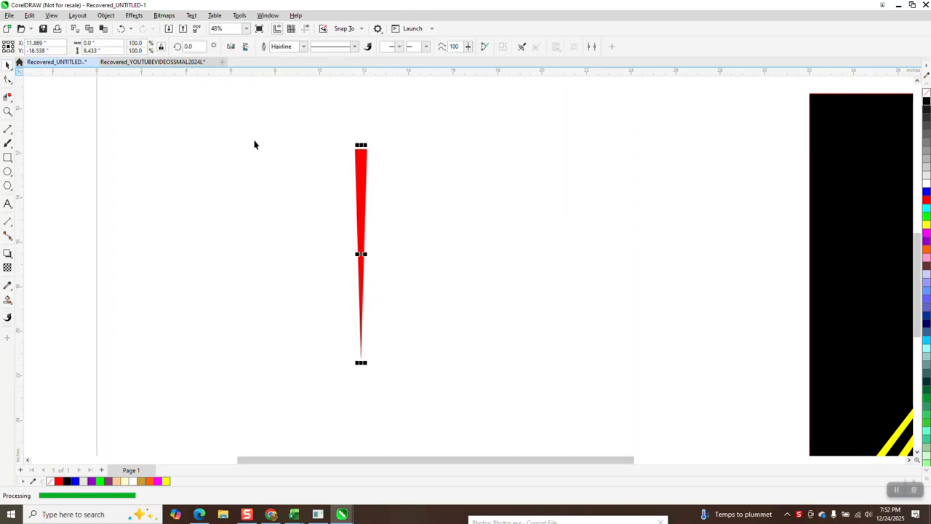
Convert the tapered outline to an object, then remove its fill and give it a black outline
left_click(105, 16)
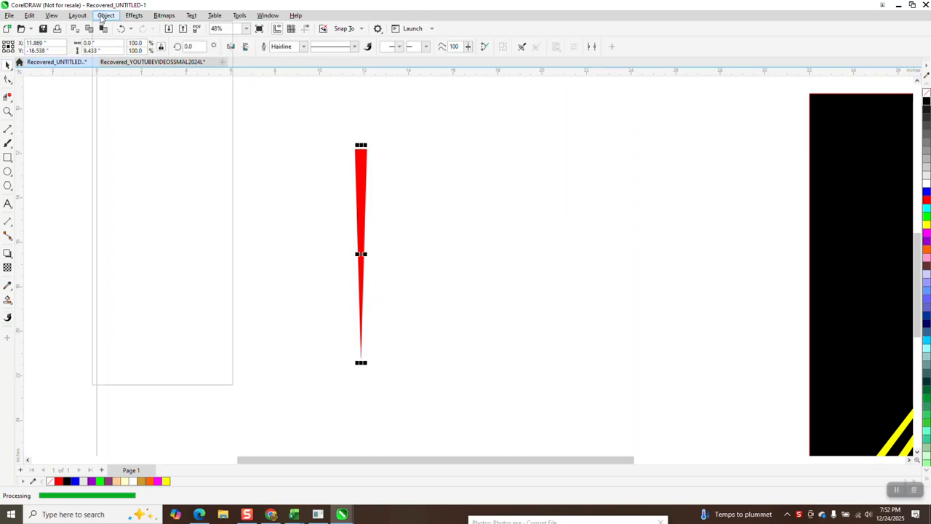
left_click(163, 285)
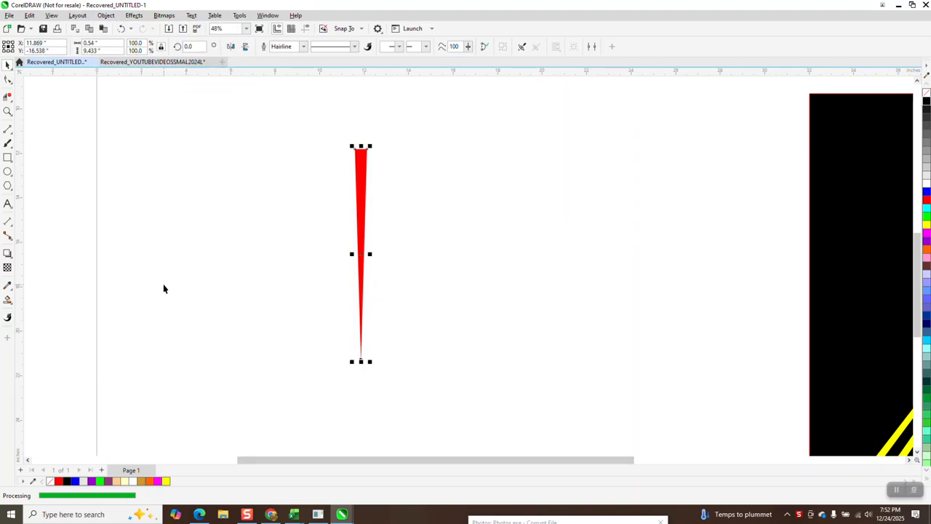
left_click(927, 90)
right_click(927, 101)
Scale the wedge proportionally to a width of 0.5 inch
left_click(8, 111)
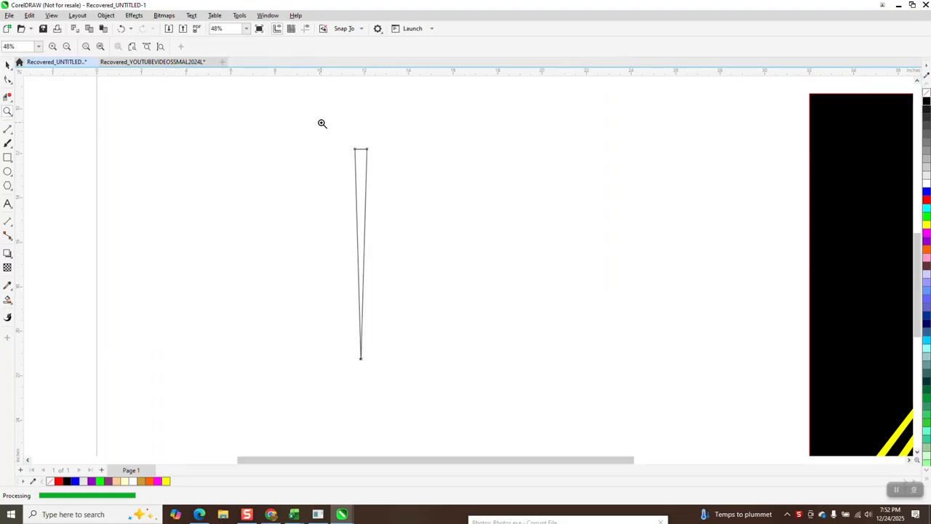
left_click_drag(322, 123, 481, 384)
left_click(8, 66)
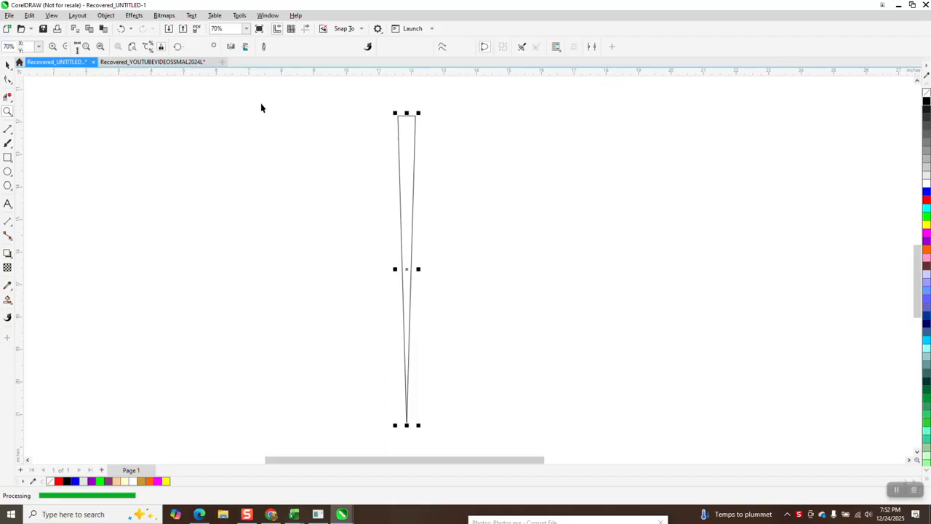
double_click(95, 43)
type("0.5")
key("Return")
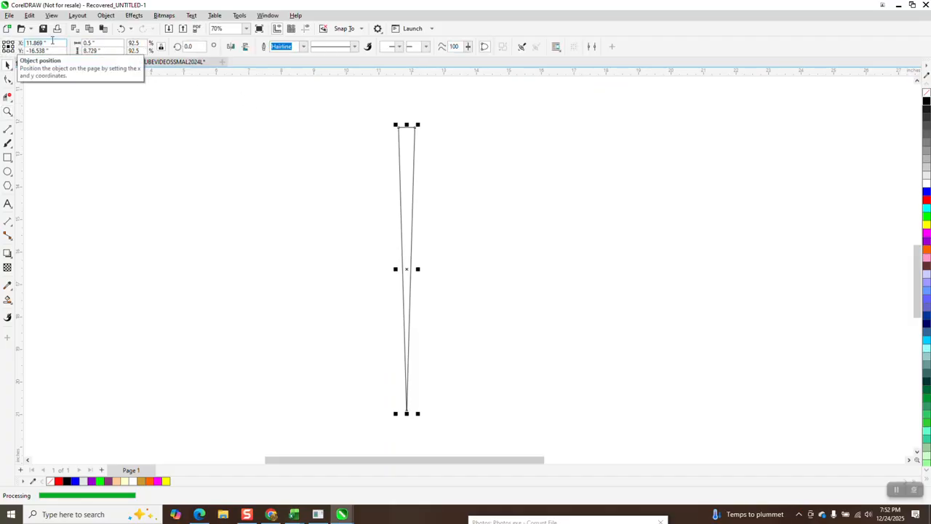
Create a 0.5 inch circle and center it on the wedge's wide upper edge
left_click(11, 173)
left_click_drag(265, 168, 247, 185)
double_click(93, 43)
type("0.5")
key("Return")
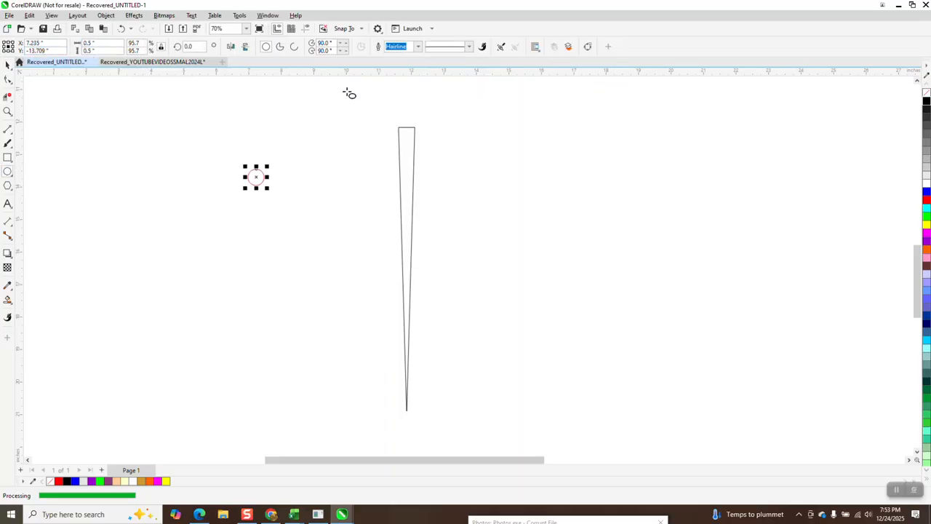
left_click(8, 66)
left_click_drag(256, 177, 406, 129)
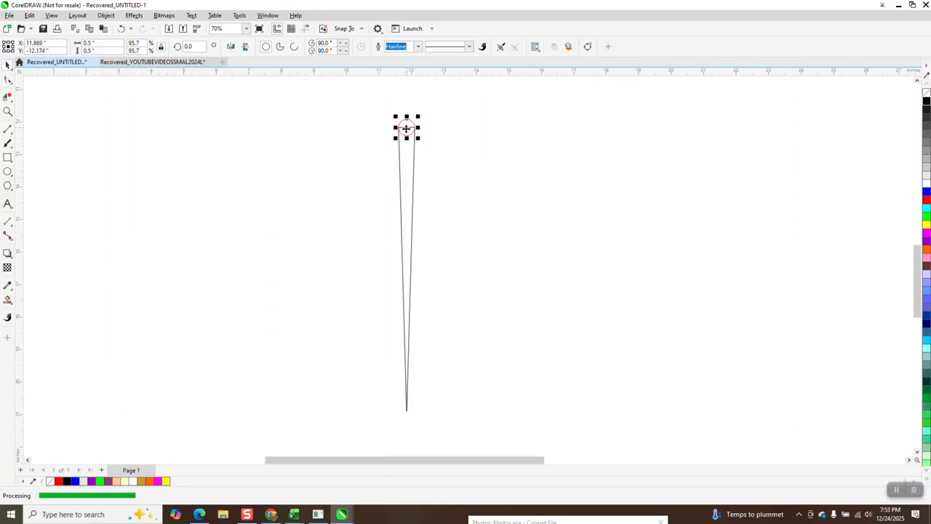
Delete the segments inside the overlap, the circle's lower half and the wedge's straight upper edge, leaving a rounded end
left_click(8, 111)
left_click(460, 185)
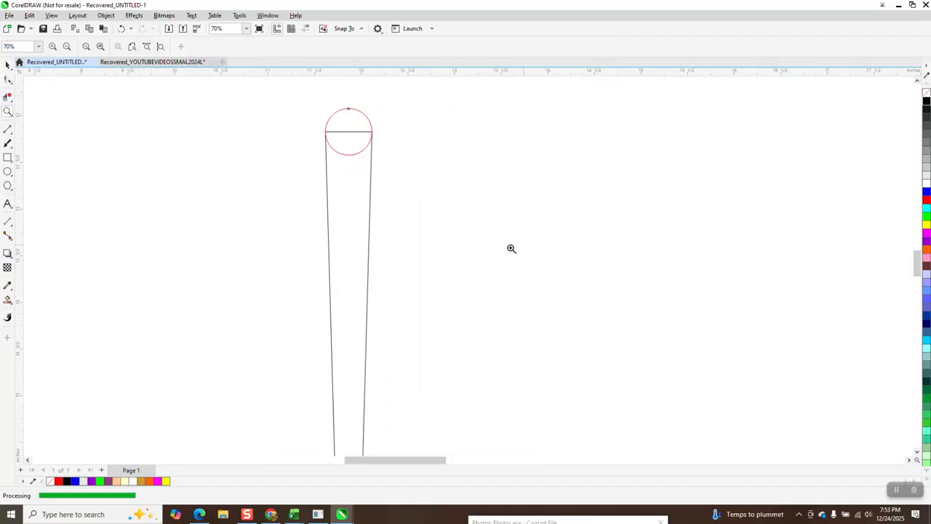
left_click(7, 299)
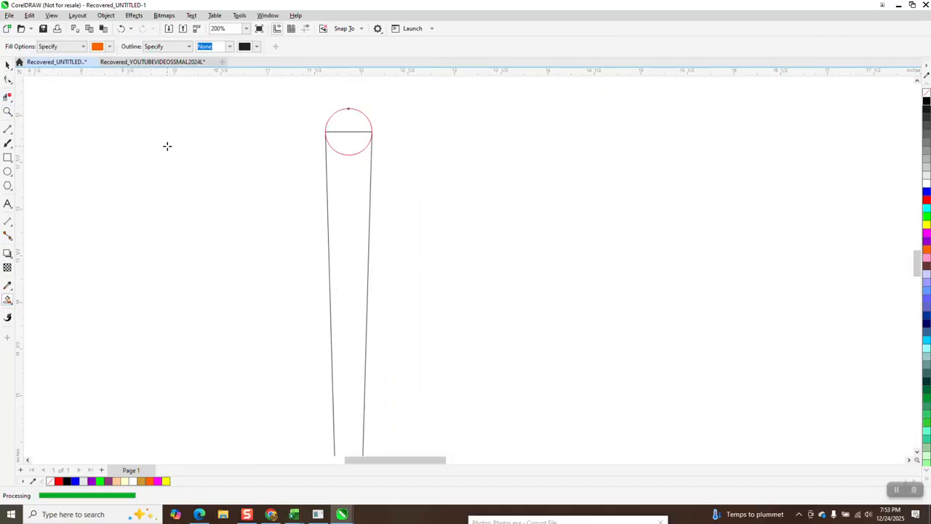
left_click(7, 96)
left_click_drag(351, 126, 350, 178)
scroll(327, 170, "down", 3)
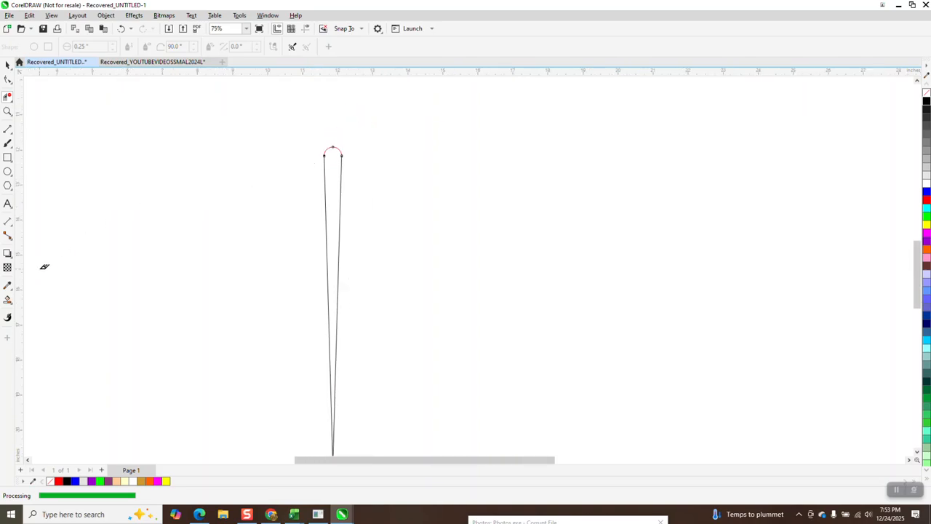
Smart Fill the rounded wedge in orange with no outline and move the filled shape clear of the construction lines
left_click(7, 300)
left_click(334, 163)
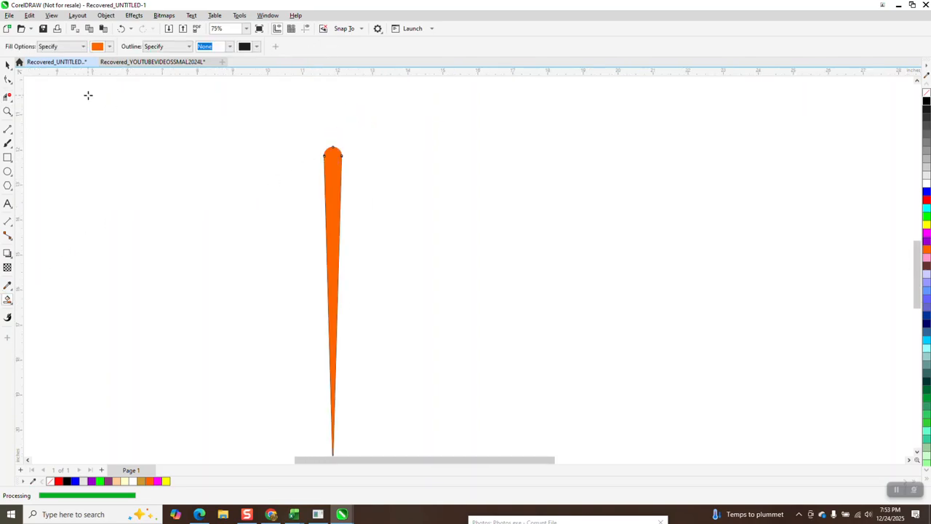
left_click(7, 64)
left_click_drag(326, 163, 417, 164)
Delete the leftover construction outlines of the wedge and circle
scroll(308, 129, "down", 2)
left_click_drag(305, 122, 342, 327)
key("Delete")
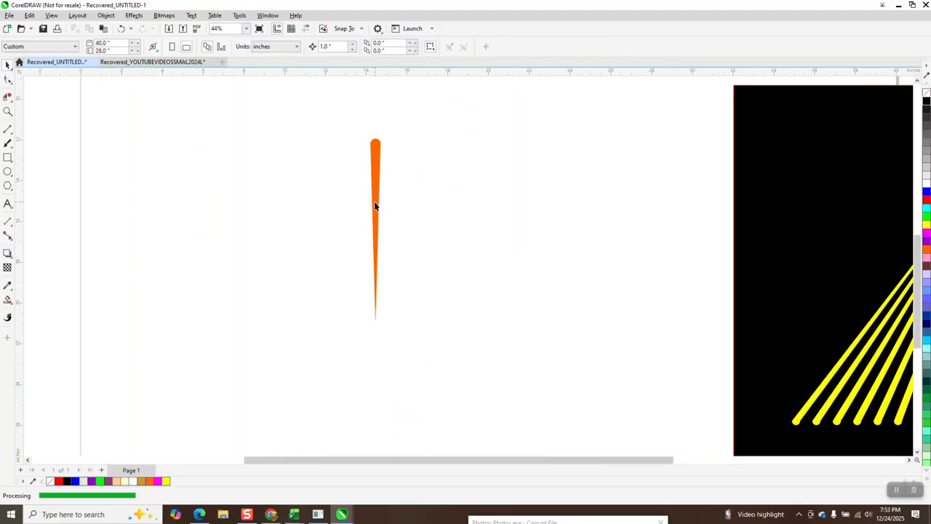
Reposition the orange spike and duplicate it at 1 inch horizontal spacing until a row of 19 spikes is made
left_click_drag(375, 206, 332, 214)
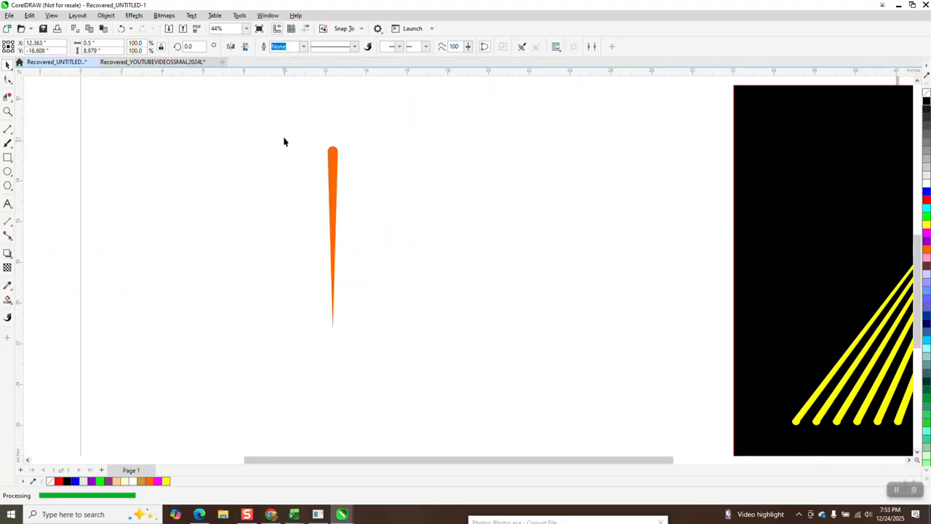
left_click(330, 153)
key("ctrl+d")
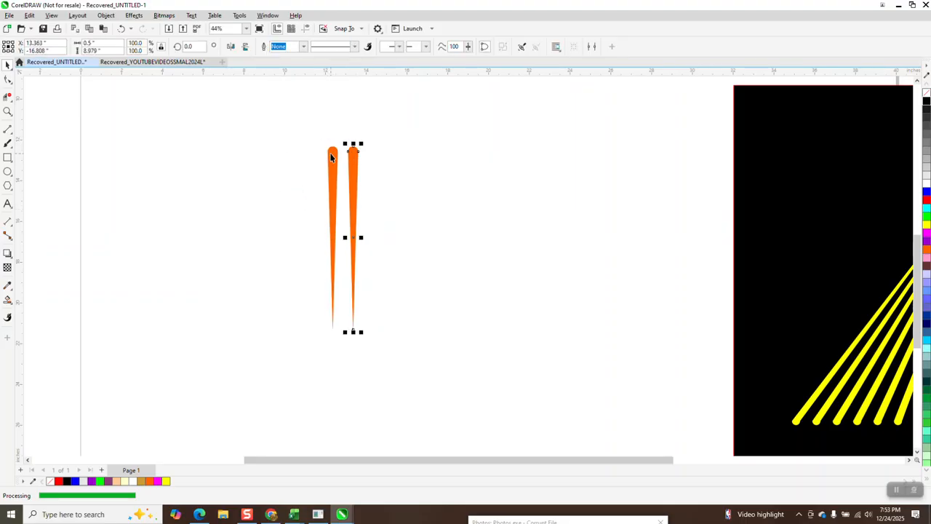
key("ctrl+d")
key("ctrl+d")
key("ctrl+d")
key("ctrl+d")
key("ctrl+d")
key("ctrl+d")
key("ctrl+d")
key("ctrl+d")
key("ctrl+d")
key("ctrl+d")
key("ctrl+d")
key("ctrl+d")
key("ctrl+d")
key("ctrl+d")
key("ctrl+d")
key("ctrl+d")
key("ctrl+d")
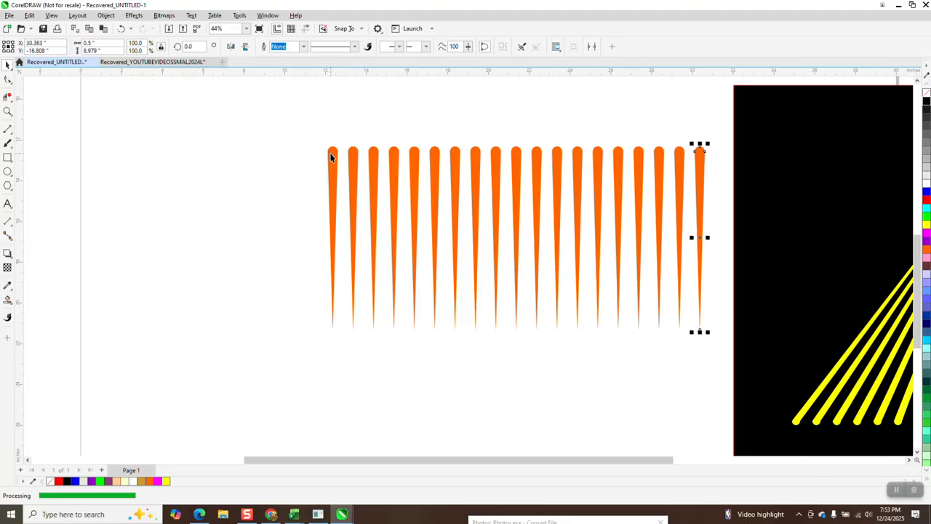
Center the whole row of spikes on the page and mirror it vertically so the points face up
scroll(321, 183, "down", 2)
left_click_drag(307, 131, 572, 309)
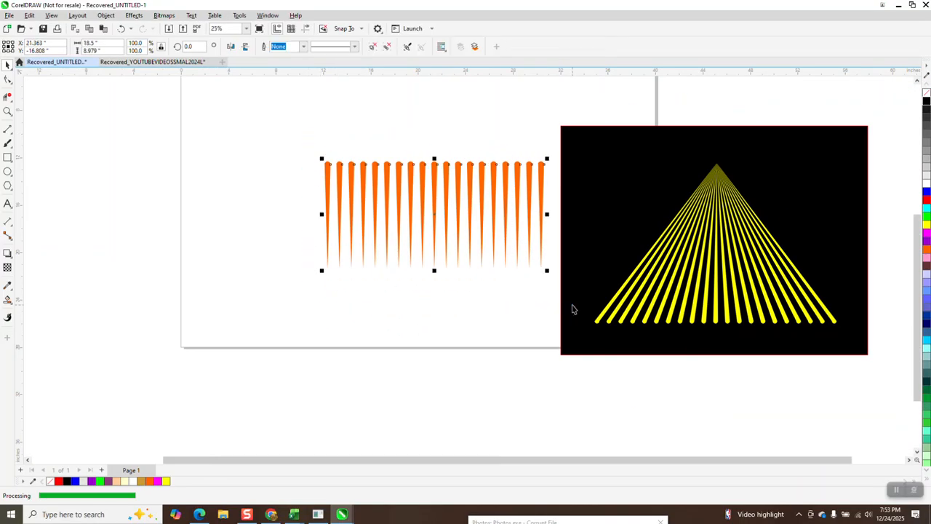
key("p")
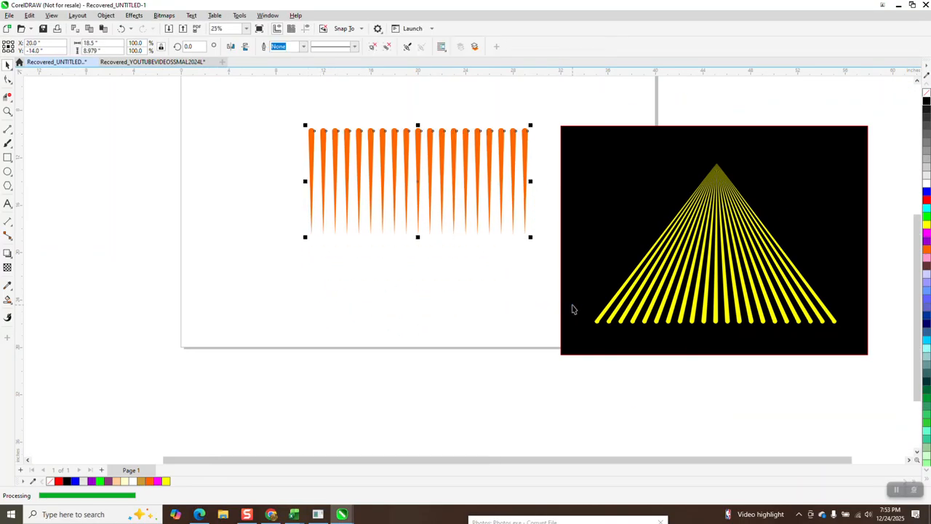
left_click(245, 47)
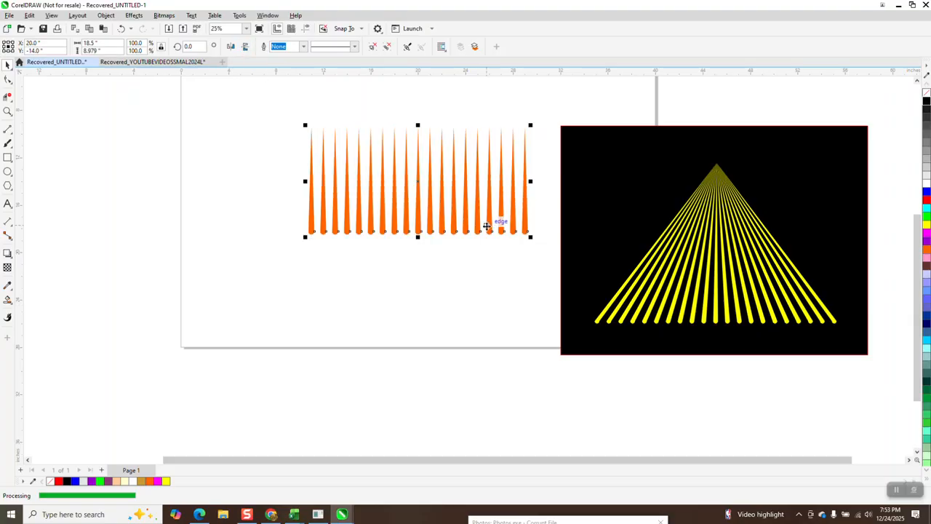
Move the black reference artwork away from the page, to its right
scroll(529, 240, "down", 1)
left_click(619, 258)
left_click_drag(619, 257, 735, 256)
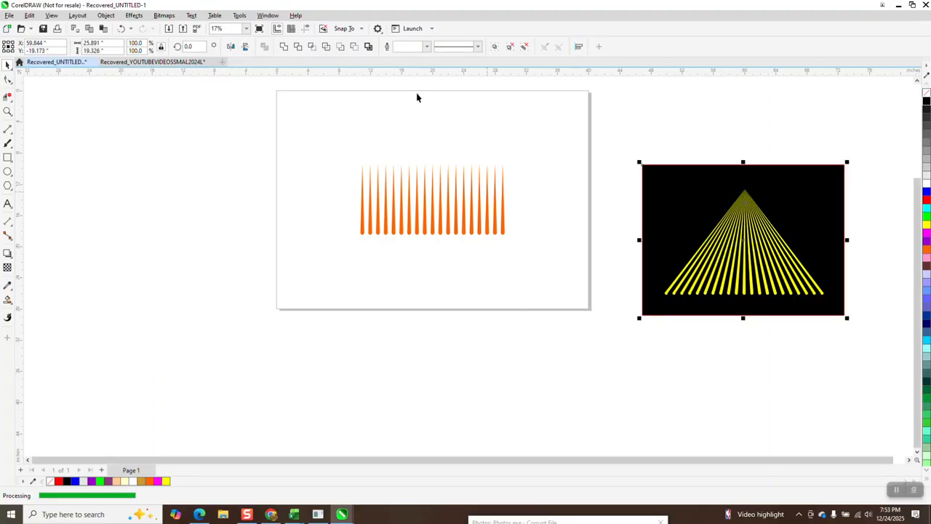
Place a horizontal guideline through the page center at Y -14 inches
left_click(390, 124)
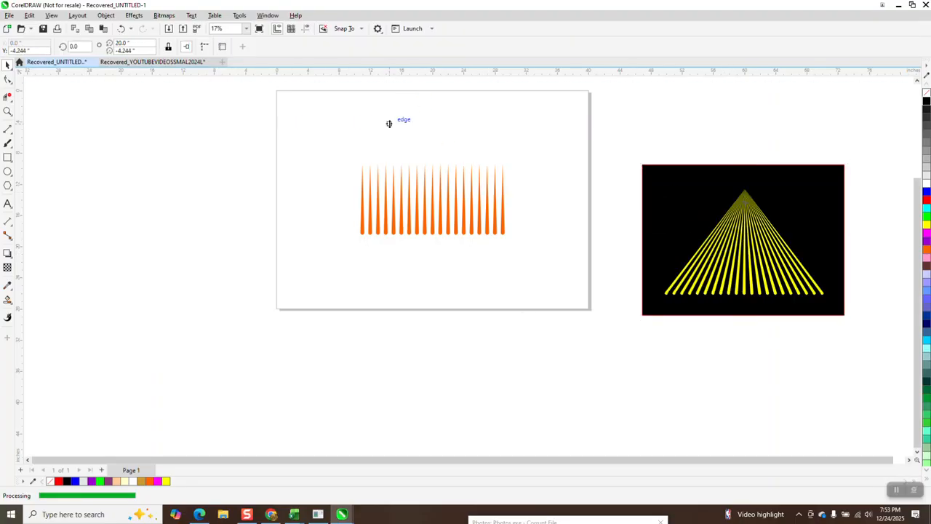
left_click(306, 28)
left_click_drag(425, 123, 432, 199)
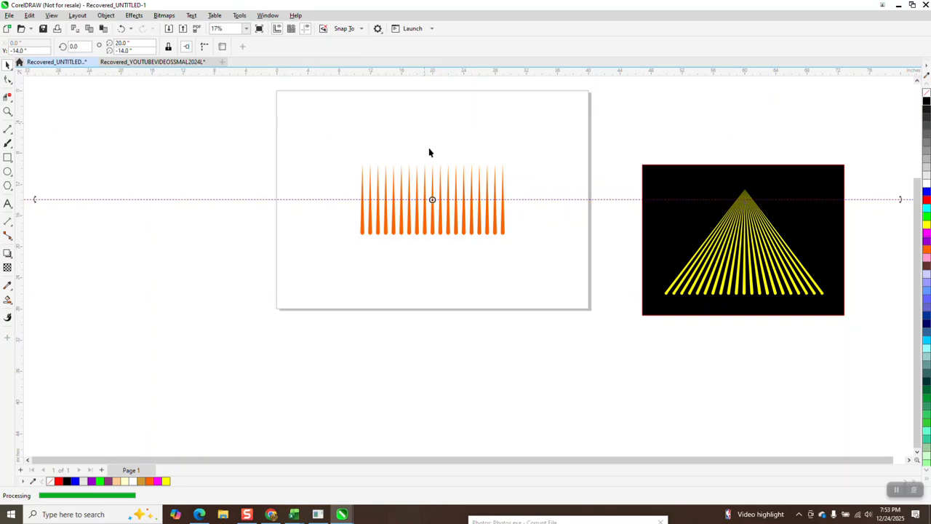
Move the row of spikes straight down until the tips sit on the guideline, and group the spikes
left_click(433, 178)
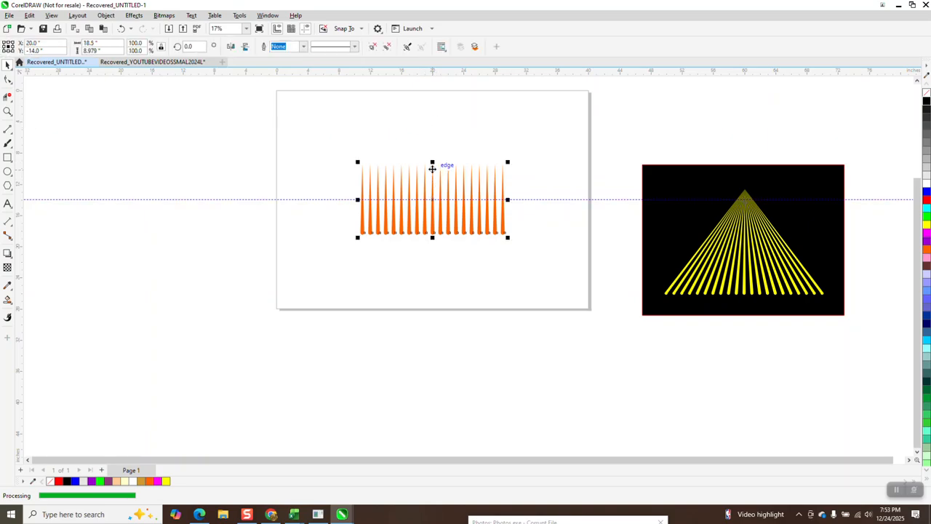
left_click_drag(432, 165, 434, 201)
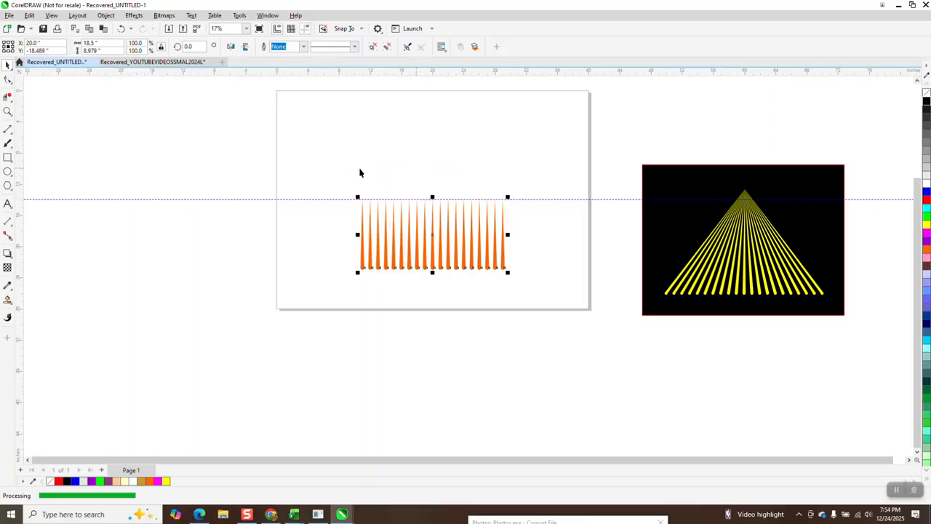
left_click(105, 15)
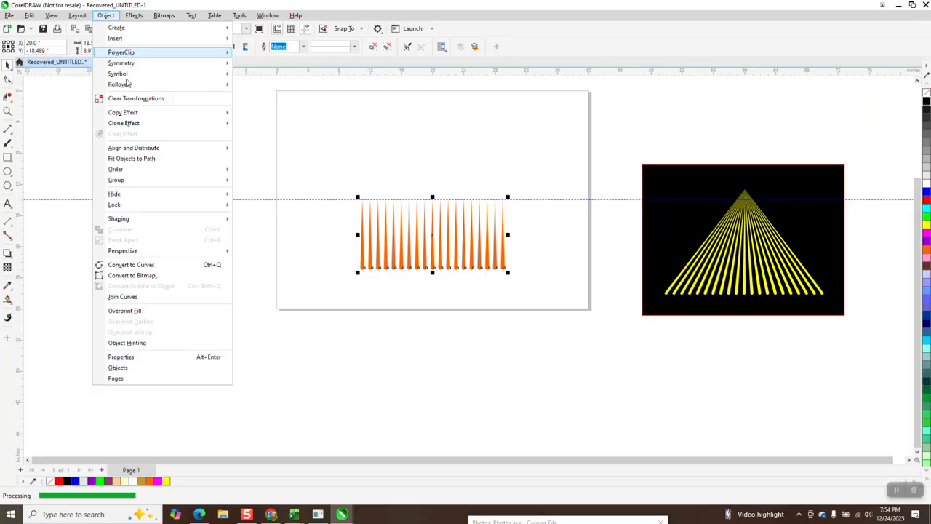
mouse_move(147, 182)
left_click(244, 181)
Align the tip nodes of all spikes to one common center point and fill the spikes yellow
left_click(8, 111)
left_click(357, 206)
left_click(8, 78)
left_click_drag(146, 111, 599, 179)
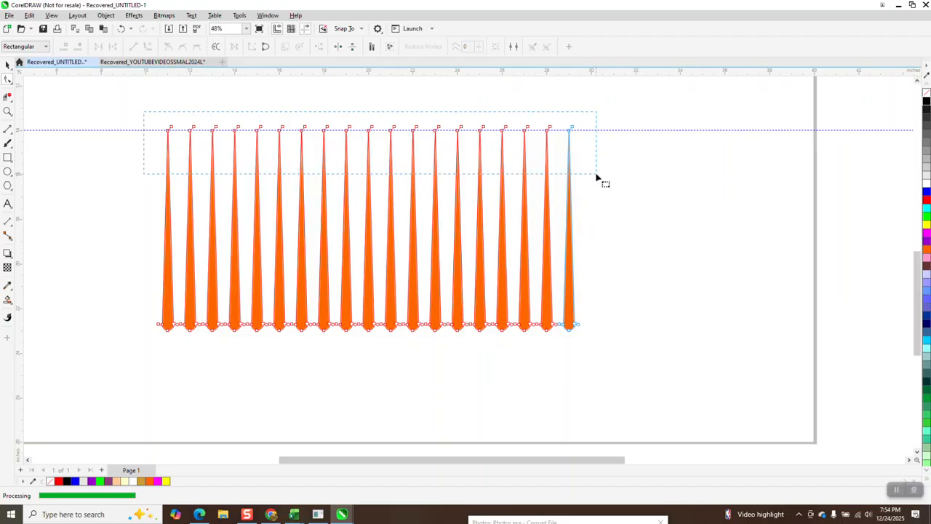
key("c")
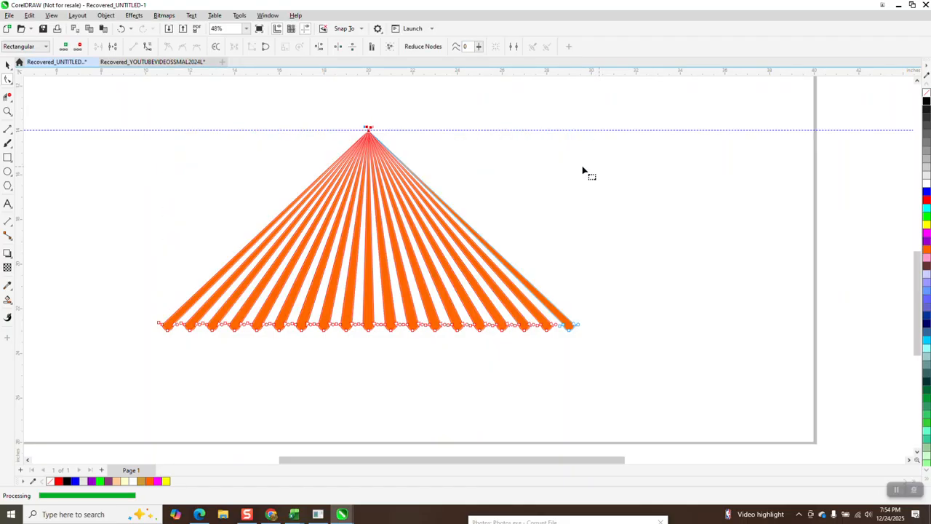
left_click(926, 229)
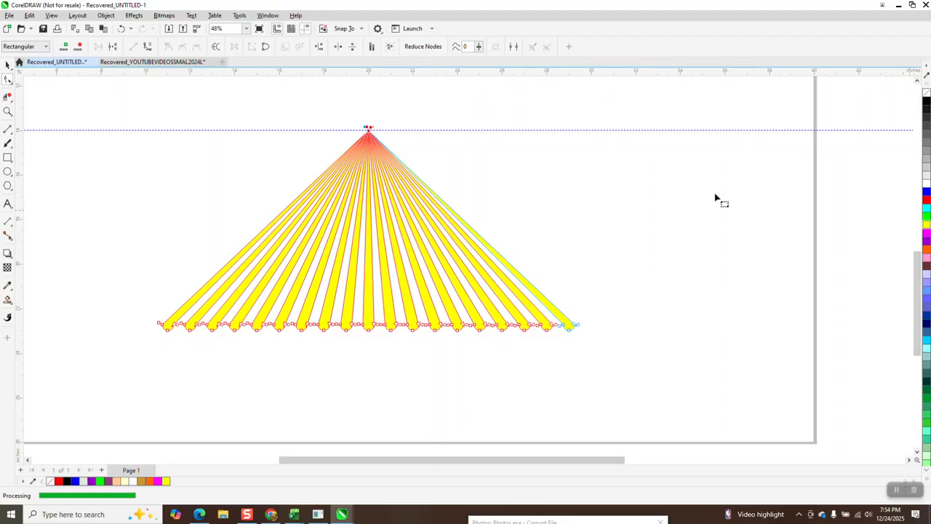
left_click(8, 64)
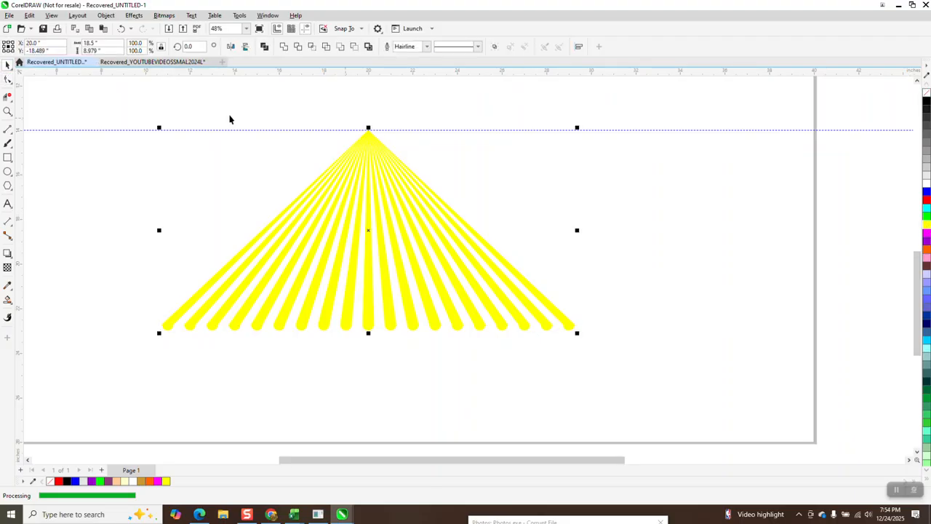
Draw a rectangle about 21.9 by 11.2 inches around the yellow rays and fill it black
left_click(8, 157)
left_click_drag(103, 109, 597, 362)
left_click(927, 102)
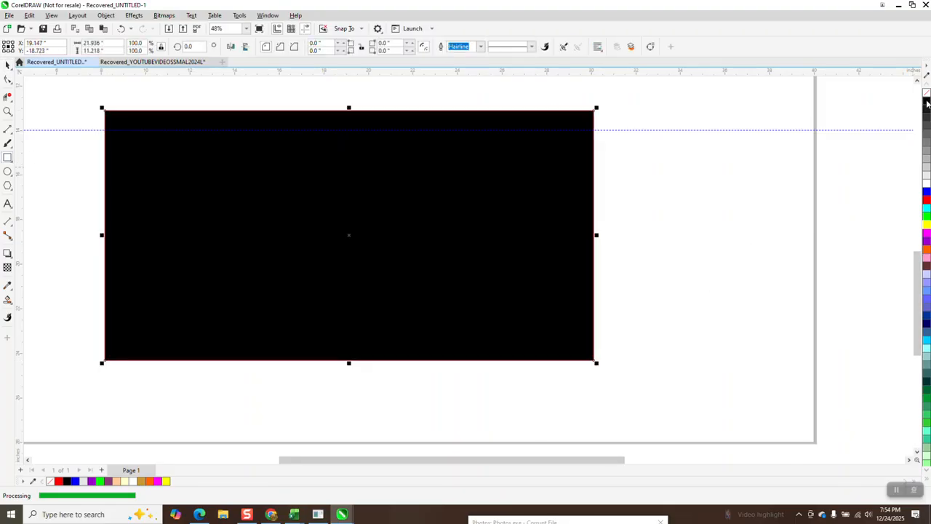
Send the black rectangle to the back of the page, behind the yellow rays
left_click(105, 15)
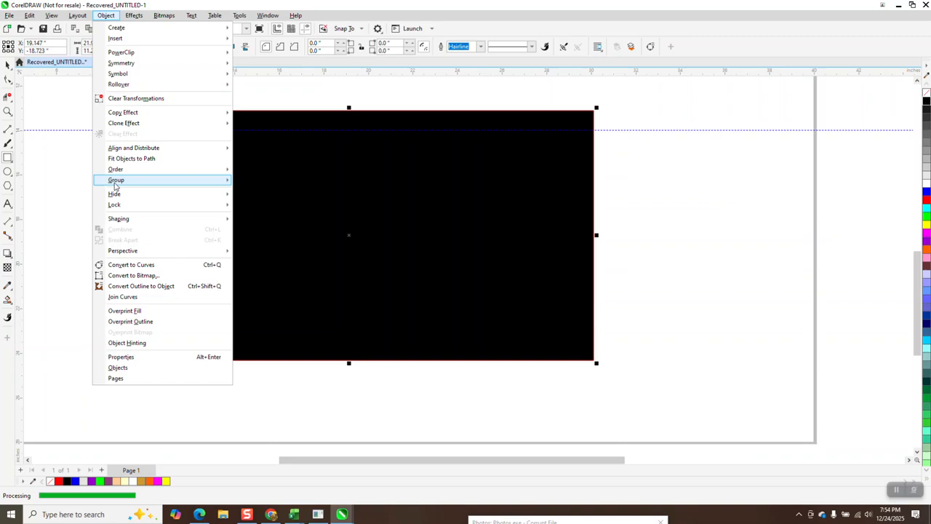
mouse_move(117, 182)
mouse_move(170, 171)
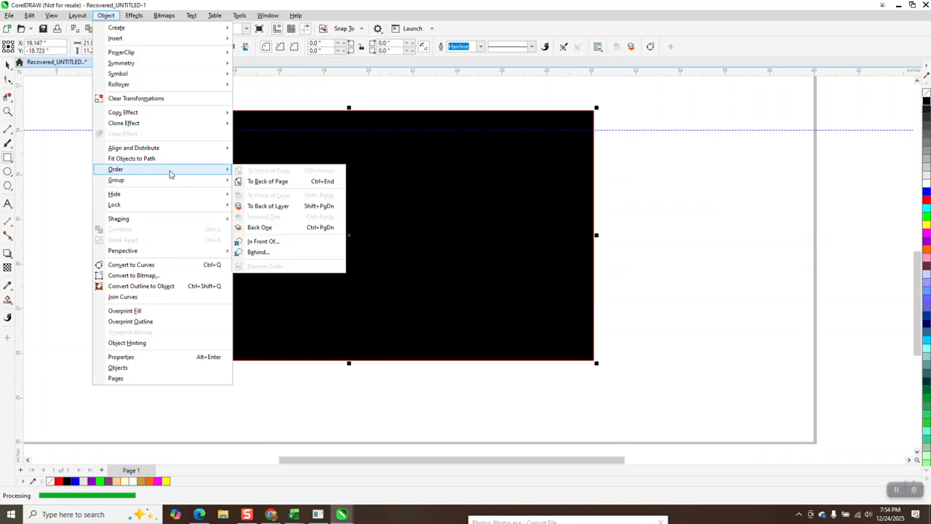
left_click(249, 182)
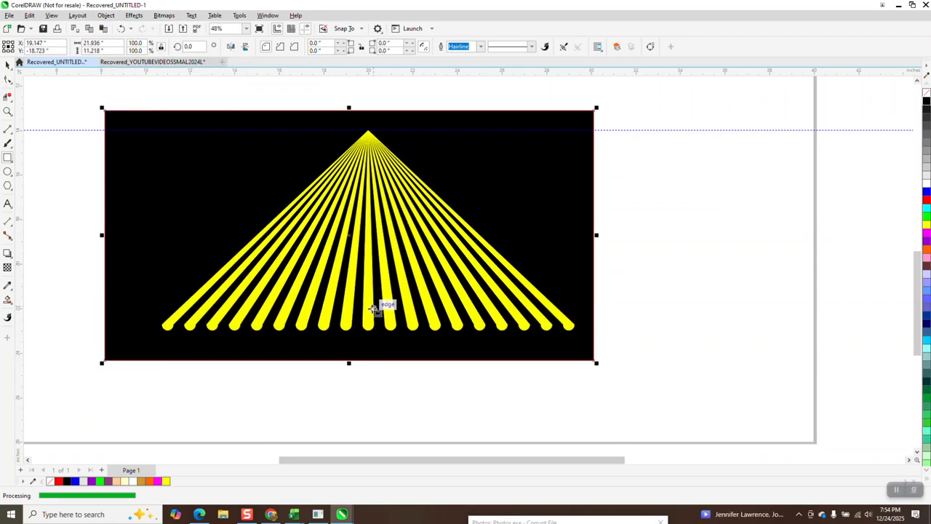
Select the black rectangle together with its rays and move them past the page's lower right corner, to about X 42.4, Y -29.1 inches
scroll(403, 289, "down", 1)
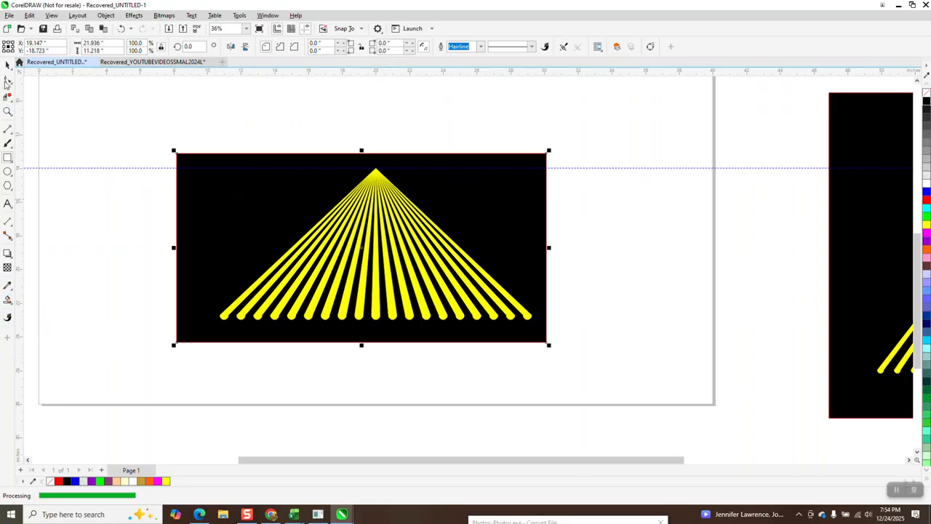
scroll(291, 180, "down", 1)
scroll(291, 180, "down", 1)
left_click_drag(201, 139, 522, 342)
left_click_drag(370, 216, 628, 330)
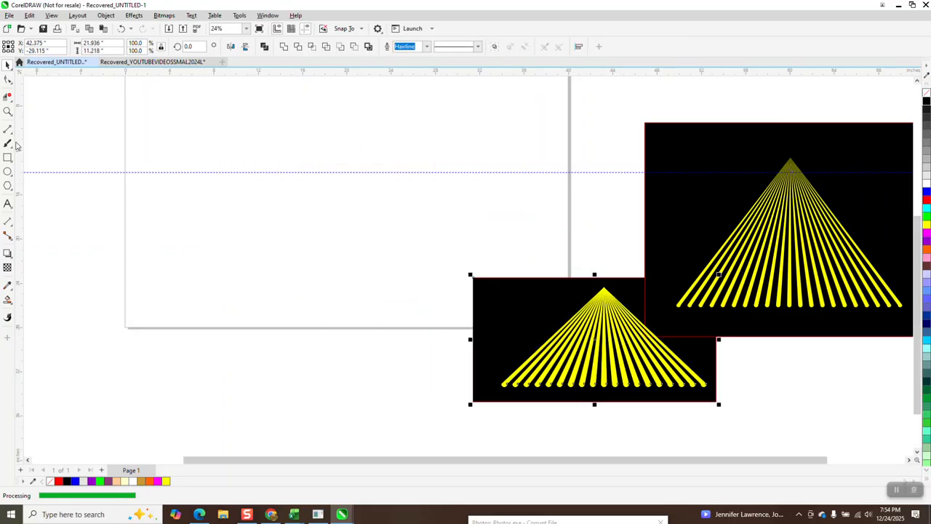
Draw a vertical line about 15 inches long at the page's horizontal center, X 20 inches
left_click(8, 129)
left_click_drag(347, 111, 347, 280)
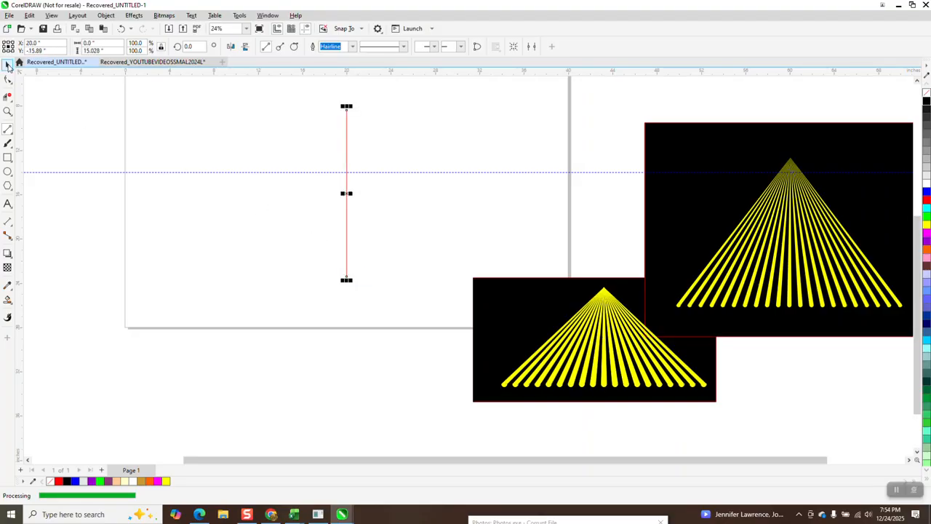
left_click(8, 64)
Move the vertical line's rotation center to its lower end and create a copy rotated 2 degrees
left_click(7, 111)
left_click_drag(315, 92, 405, 293)
left_click(8, 64)
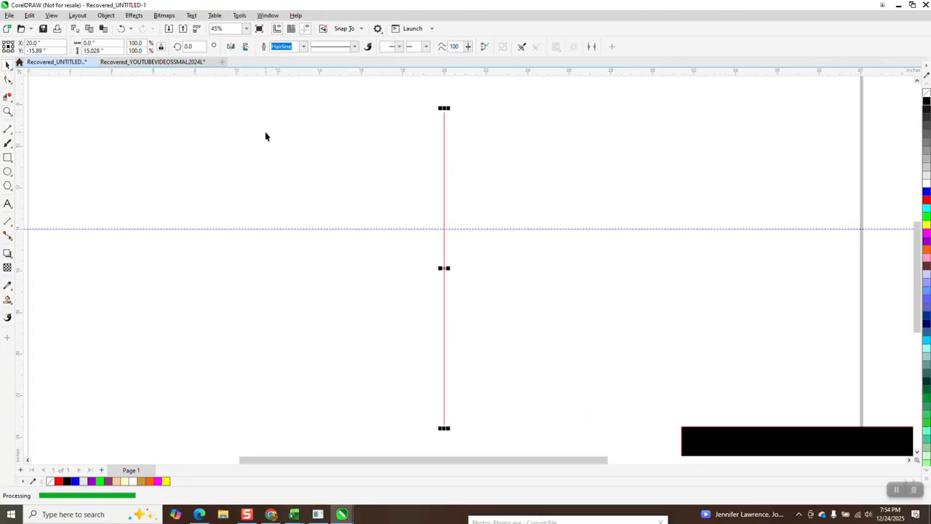
left_click(442, 270)
left_click_drag(444, 268, 444, 424)
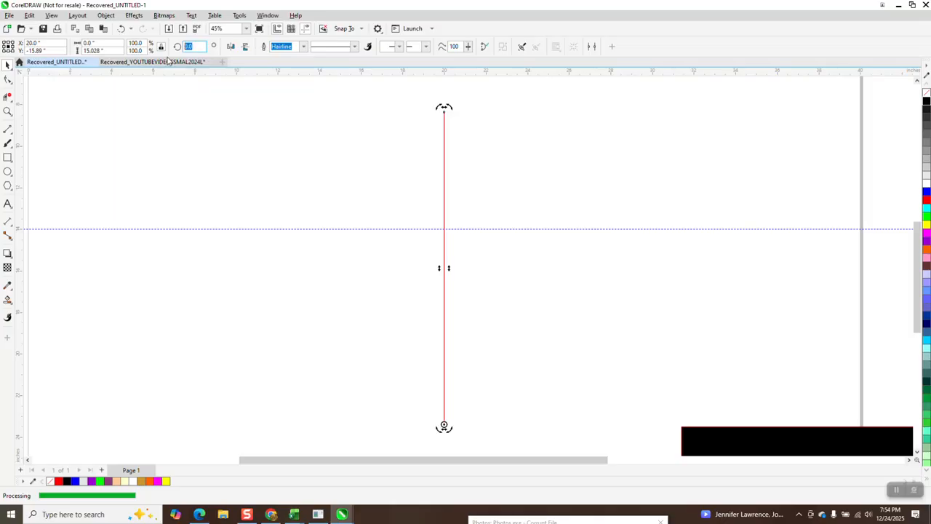
left_click(188, 46)
type("2")
key("Return")
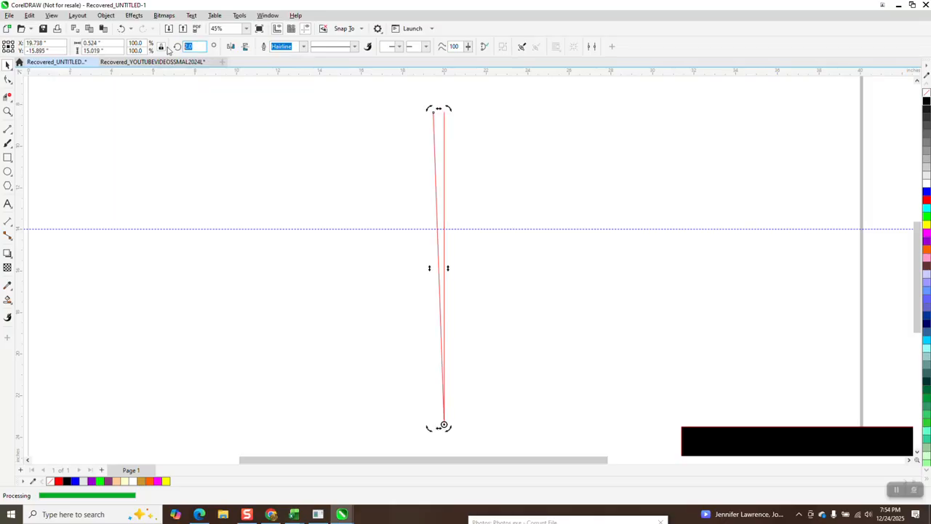
Set the copied line's rotation to 1 degree about the shared lower end
type("1")
key("Return")
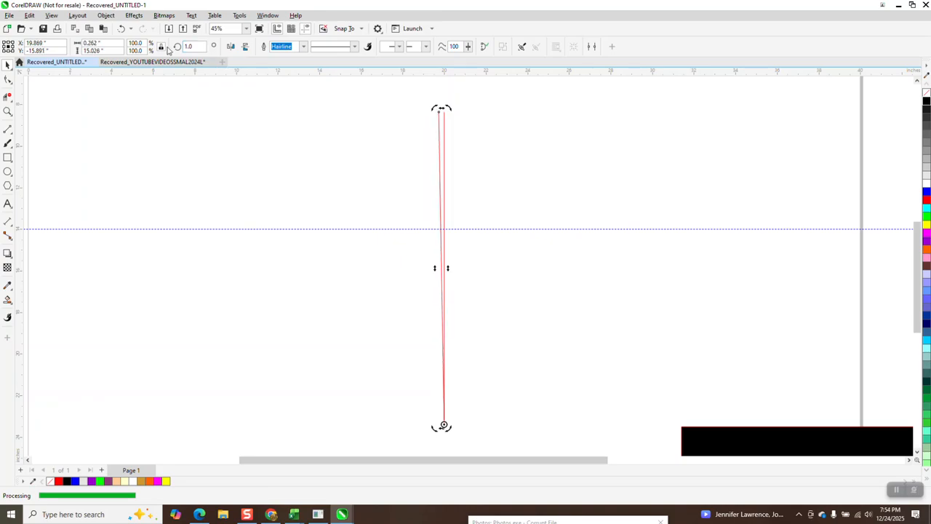
type("2")
key("Return")
key("Escape")
Try to make a mirrored copy of the slanted line and rotate it by -1 degree
left_click(440, 124)
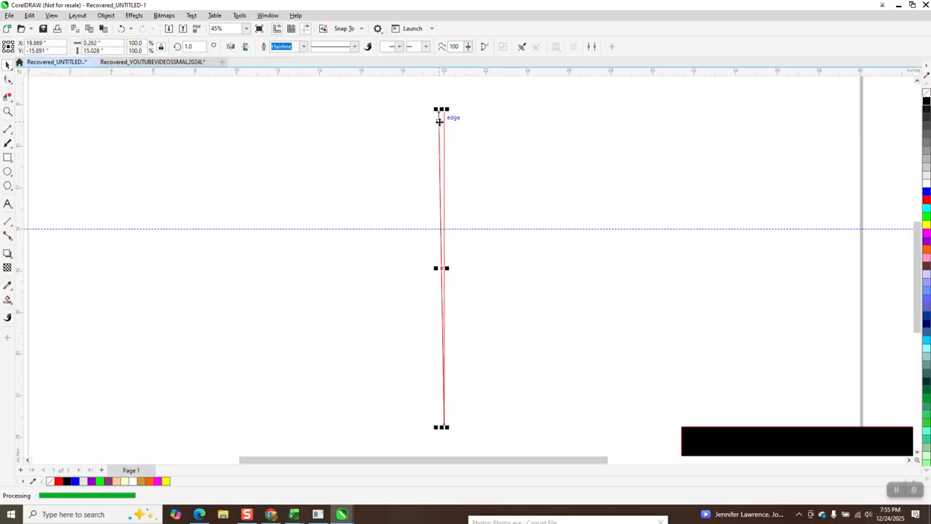
left_click(232, 48)
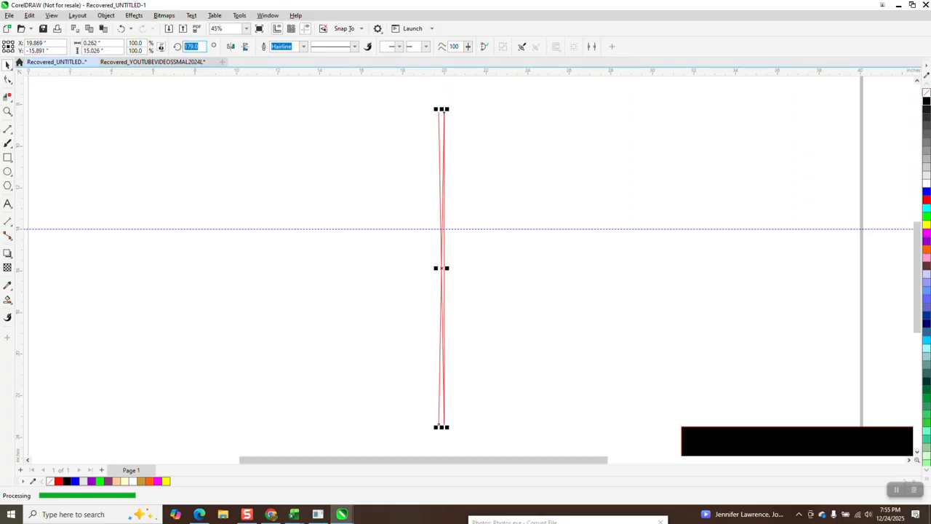
type("-1")
key("Return")
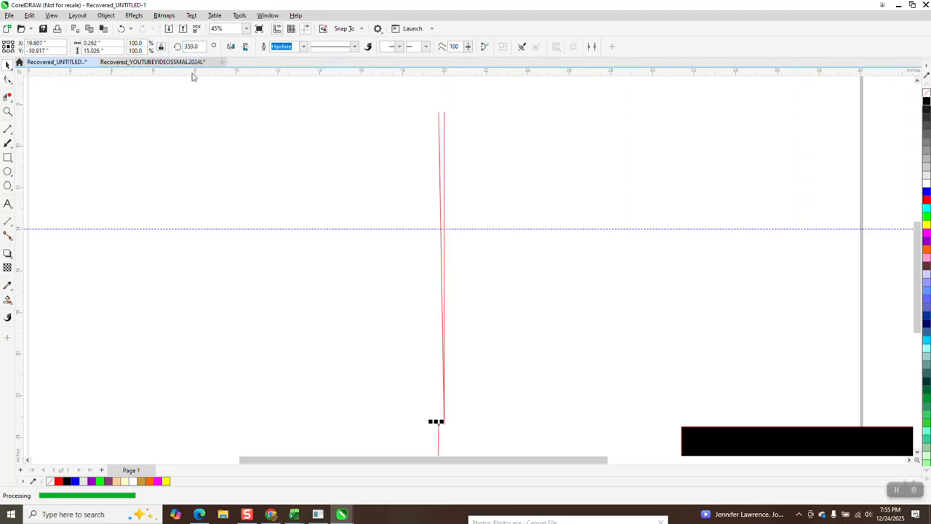
left_click(429, 130)
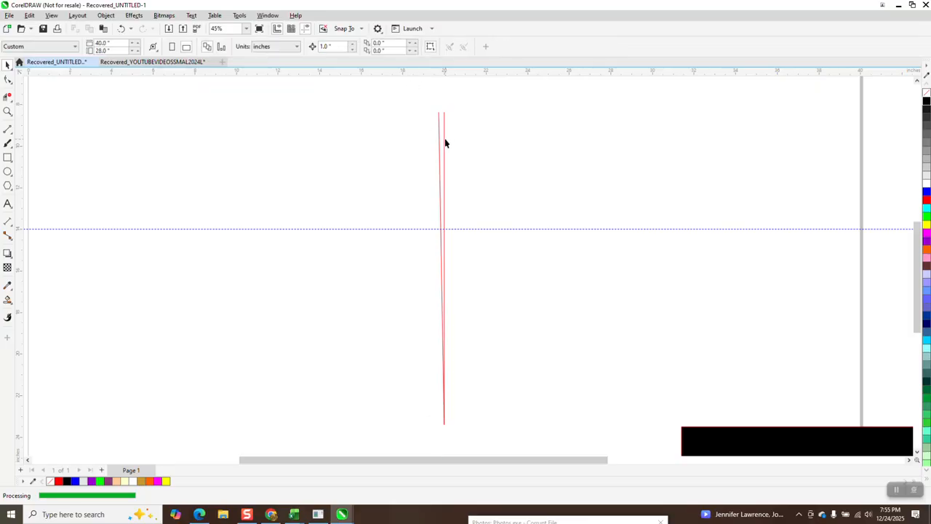
Move the vertical line's rotation center to its lower end and rotate the line 359 degrees
left_click(443, 139)
left_click(443, 139)
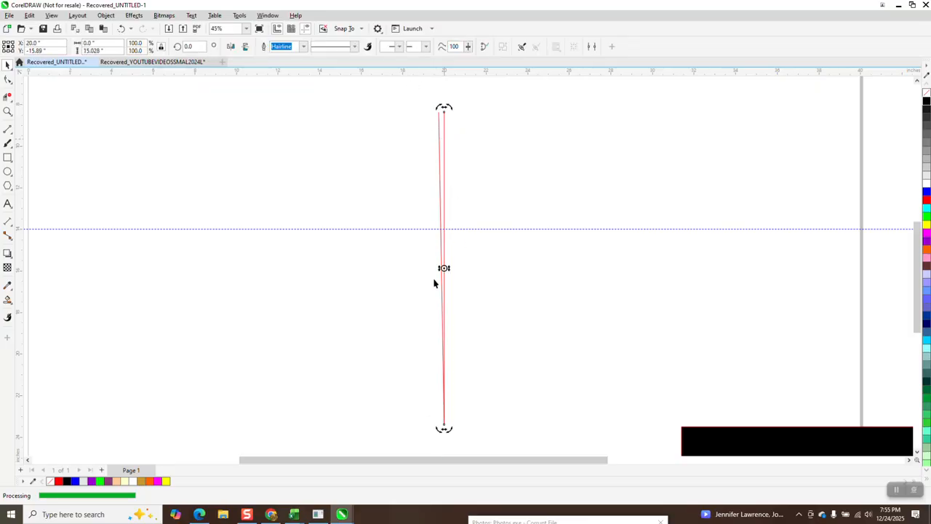
left_click_drag(449, 416, 445, 426)
type("359")
key("Return")
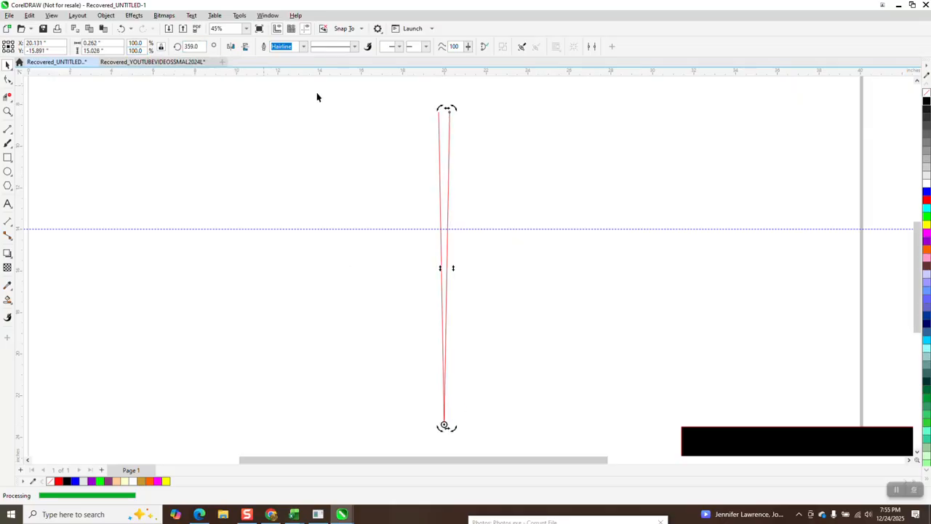
Measure the distance between the upper ends of the two slanted lines
left_click(8, 109)
left_click_drag(415, 104, 496, 442)
scroll(465, 302, "down", 1)
left_click(8, 111)
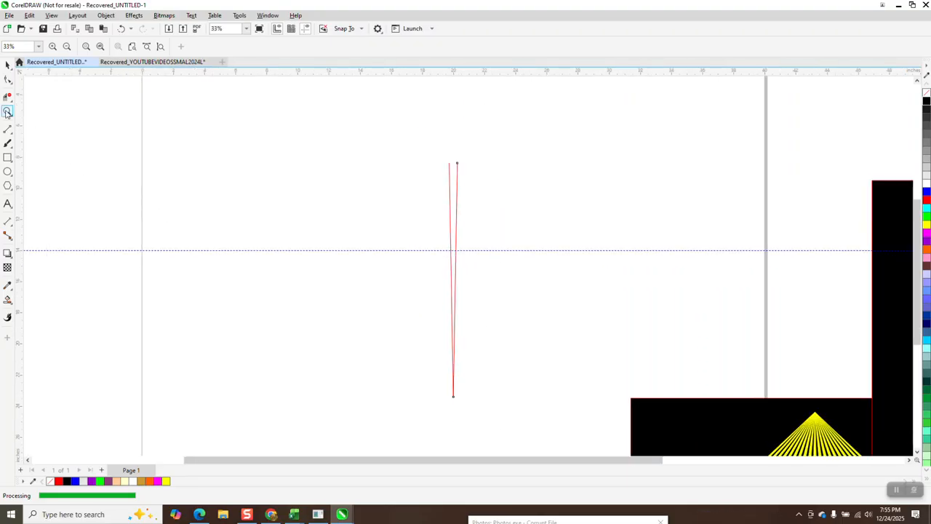
left_click_drag(442, 150, 543, 204)
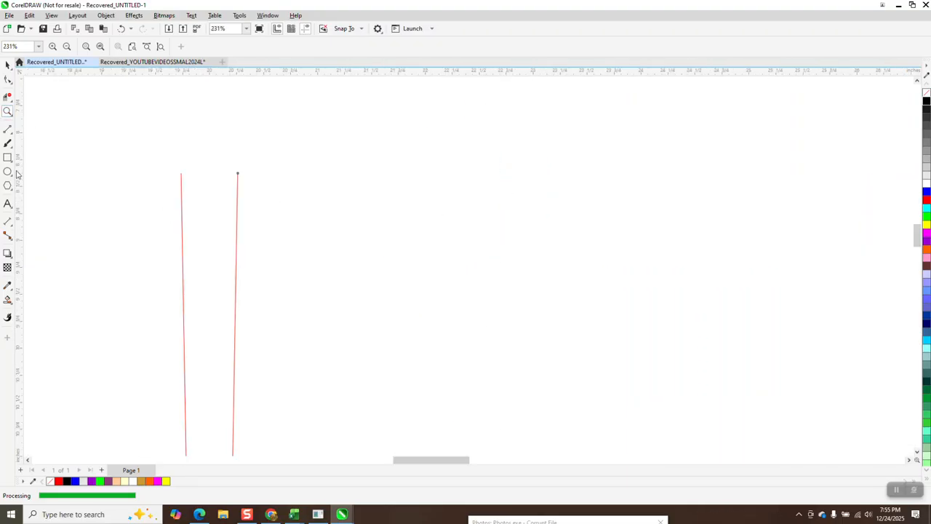
left_click(11, 229)
left_click(44, 221)
left_click(182, 174)
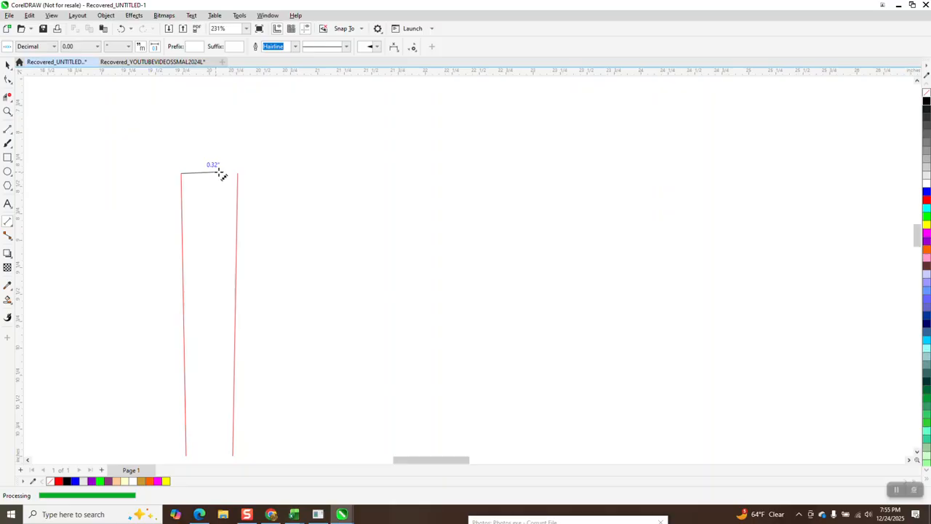
left_click(236, 173)
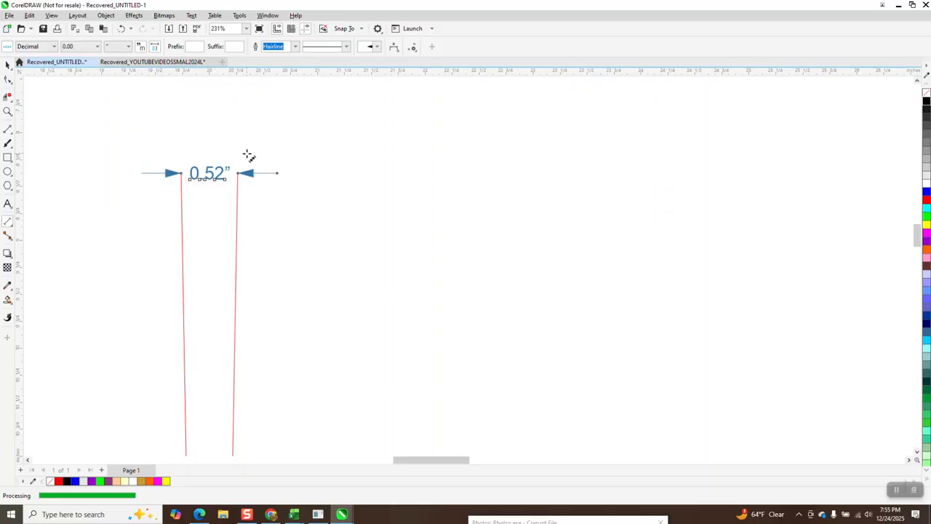
key("Escape")
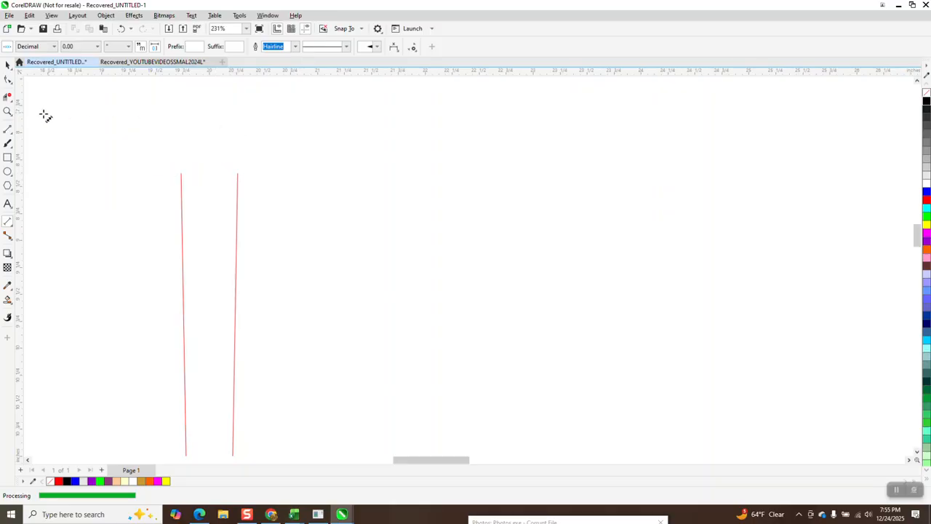
Draw a circle beside the two lines and set its diameter to 0.52 inches
left_click(7, 172)
left_click_drag(377, 163, 332, 206)
left_click_drag(331, 210, 331, 210)
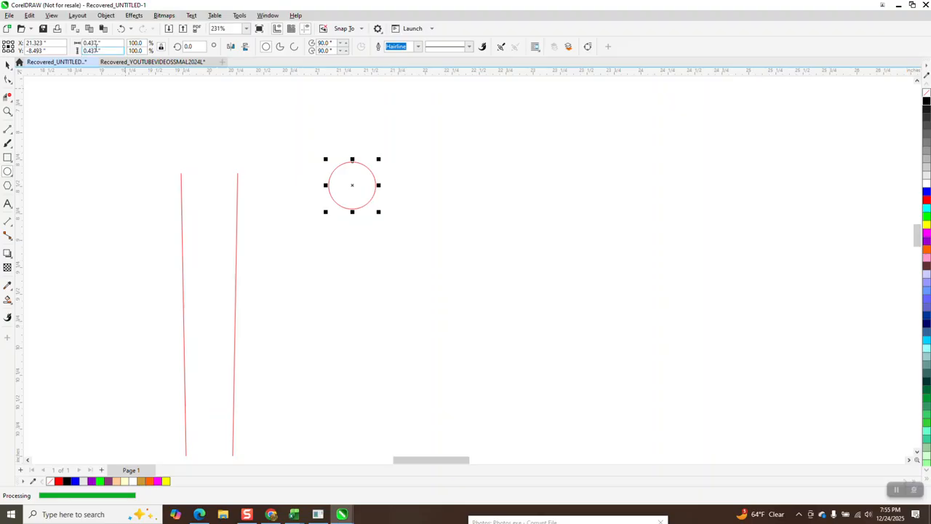
double_click(102, 43)
type("0.52")
key("Return")
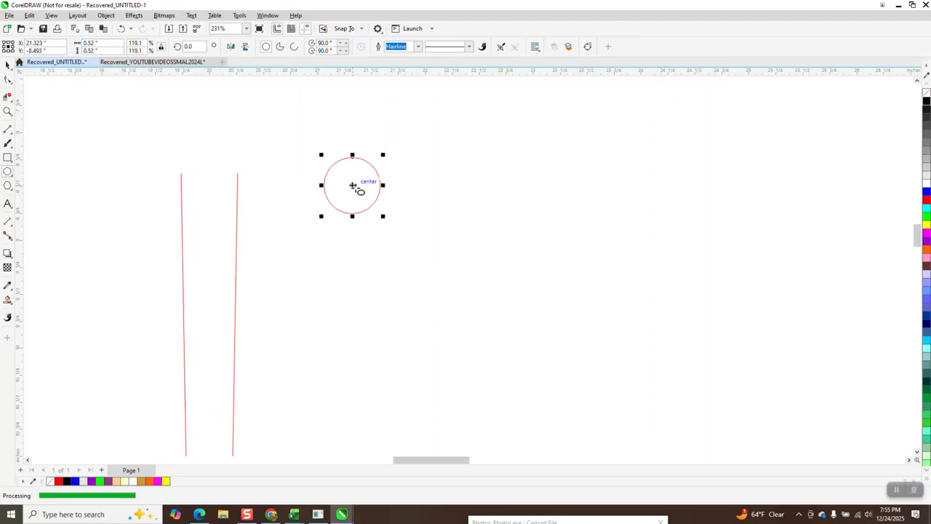
Connect the upper ends of the slanted lines with a 2-point line and center the circle on its midpoint
left_click(12, 137)
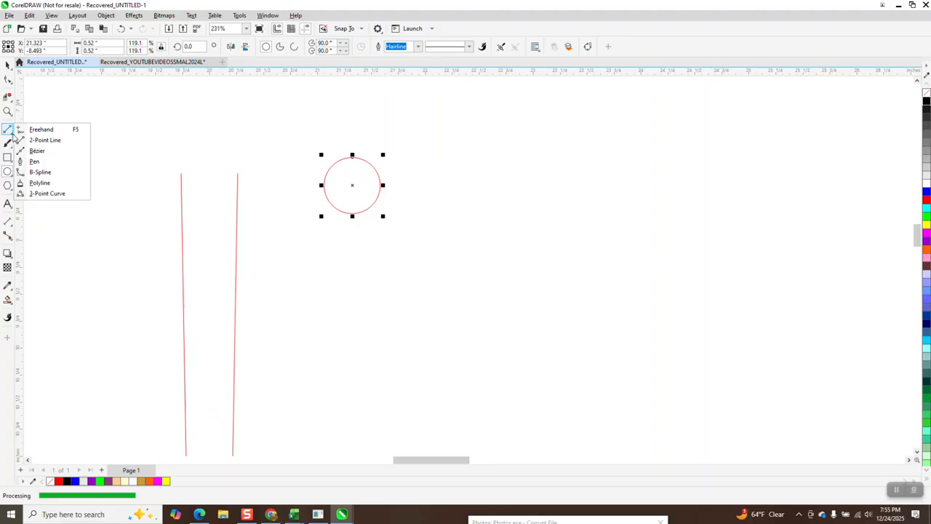
left_click(41, 140)
left_click_drag(237, 175, 181, 173)
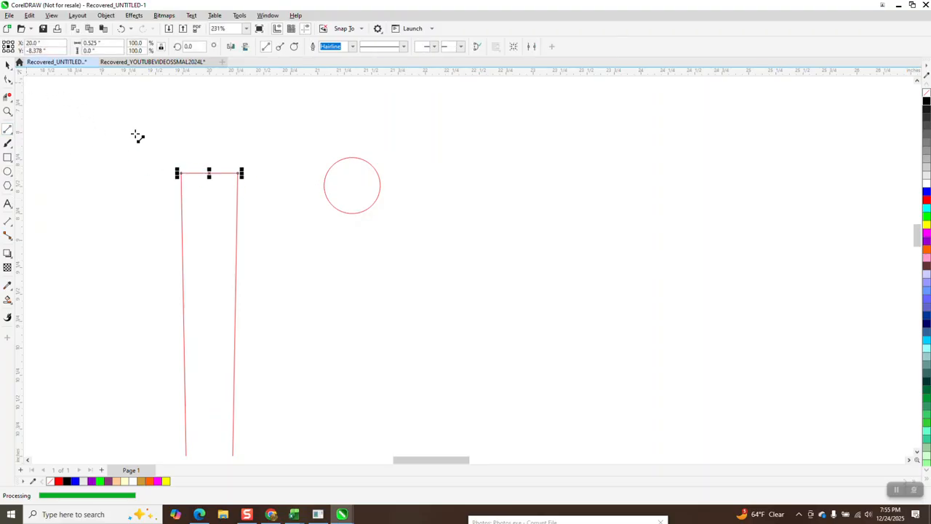
left_click(7, 65)
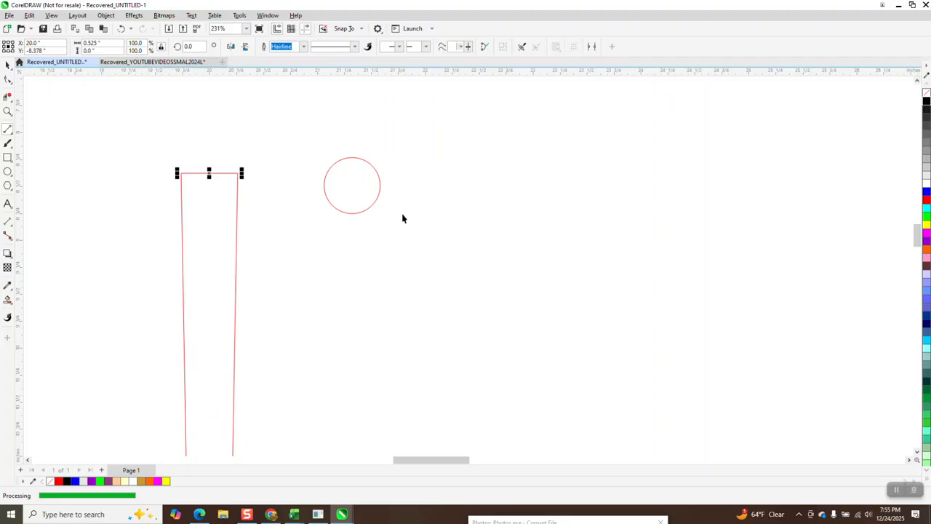
left_click(369, 191)
left_click_drag(352, 185, 209, 174)
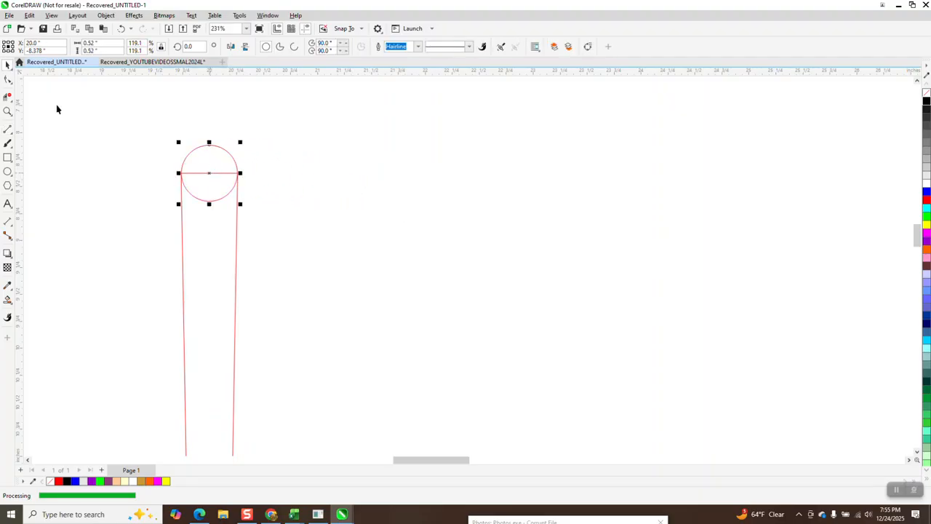
Delete the connecting line and the circle's lower arc inside the spike, and fill the rounded spike orange with no outline
left_click(10, 98)
left_click_drag(207, 235, 208, 236)
scroll(212, 160, "down", 5)
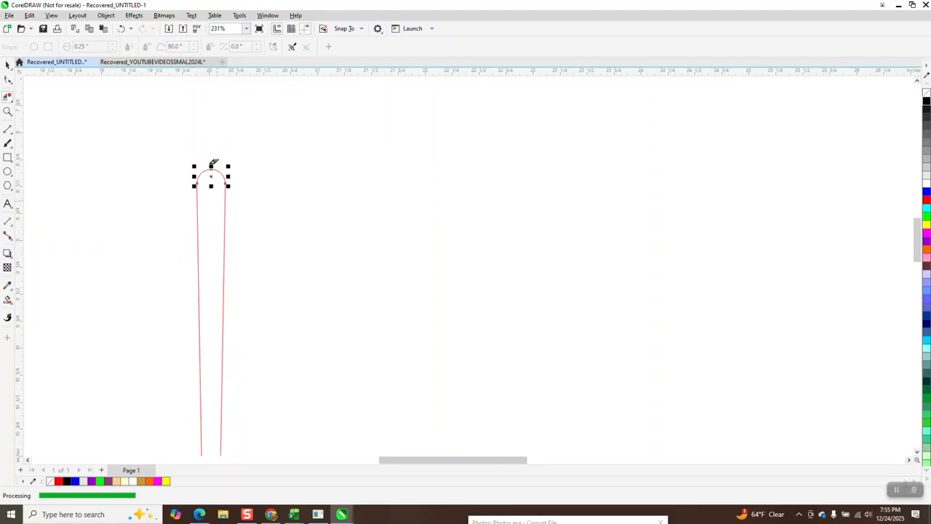
left_click(133, 223)
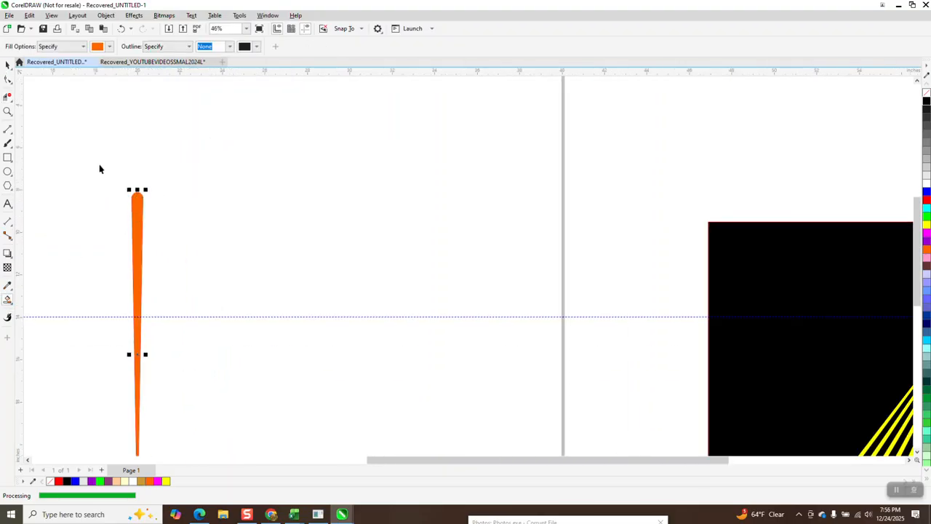
Move the orange spike up and to the right of its red outline, to about X 25.9, Y -11.9 inches
key("space")
left_click_drag(139, 207, 268, 128)
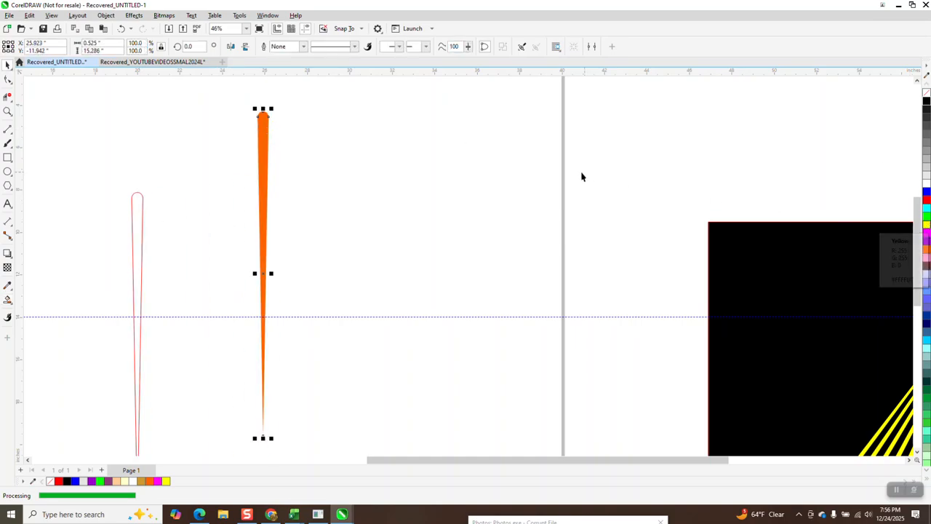
scroll(553, 193, "down", 2)
scroll(523, 218, "down", 1)
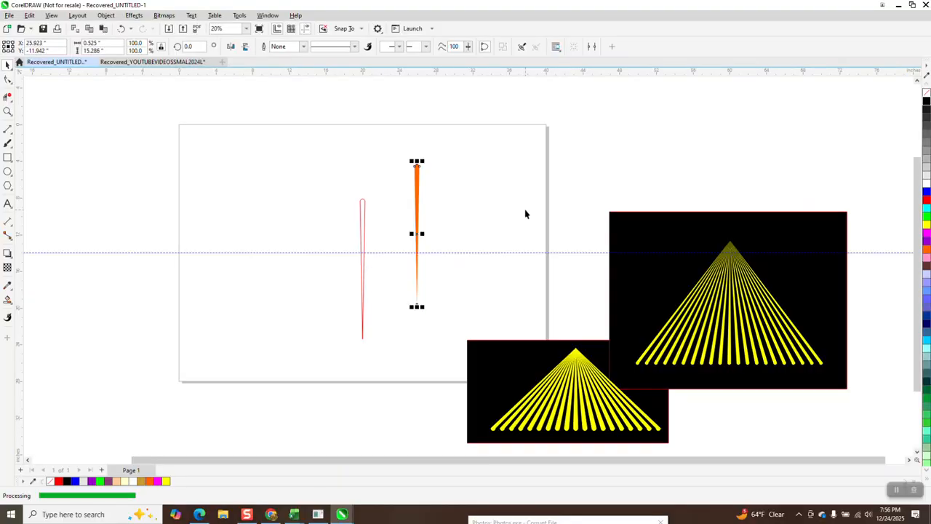